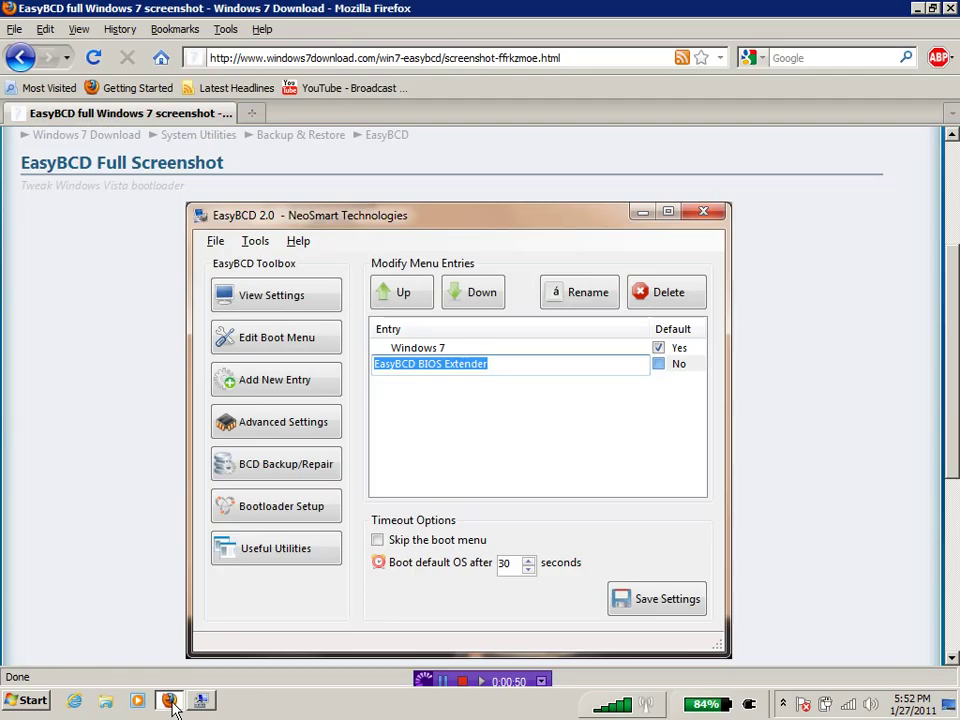
pyautogui.click(172, 700)
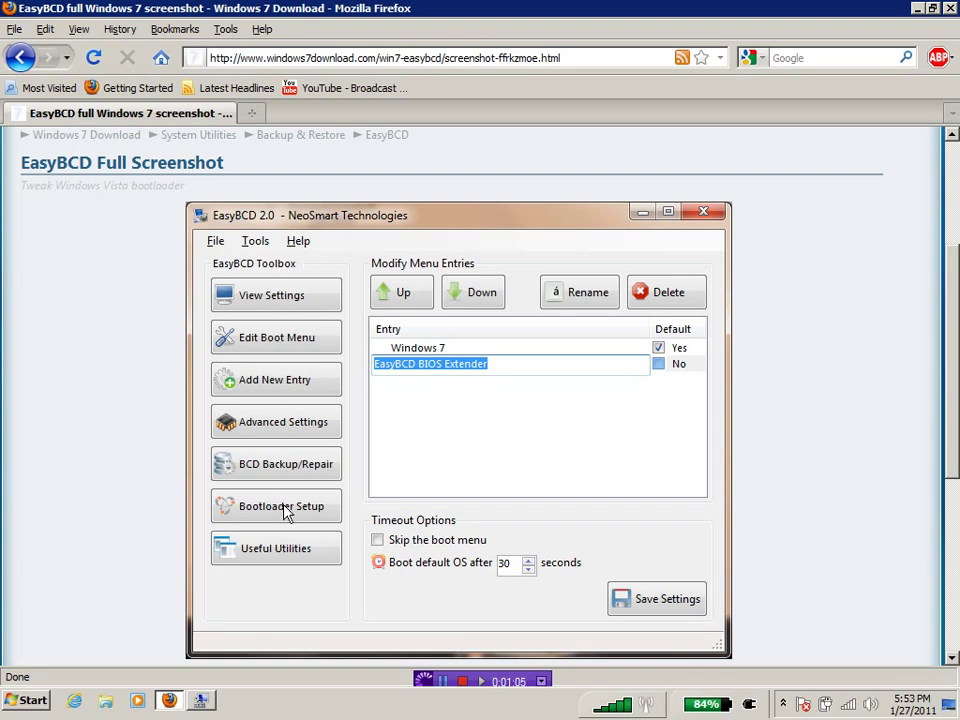
# Step: Close Firefox and run EasyBCD 2.0 as administrator, showing its Bootloader Setup page
pyautogui.click(951, 9)
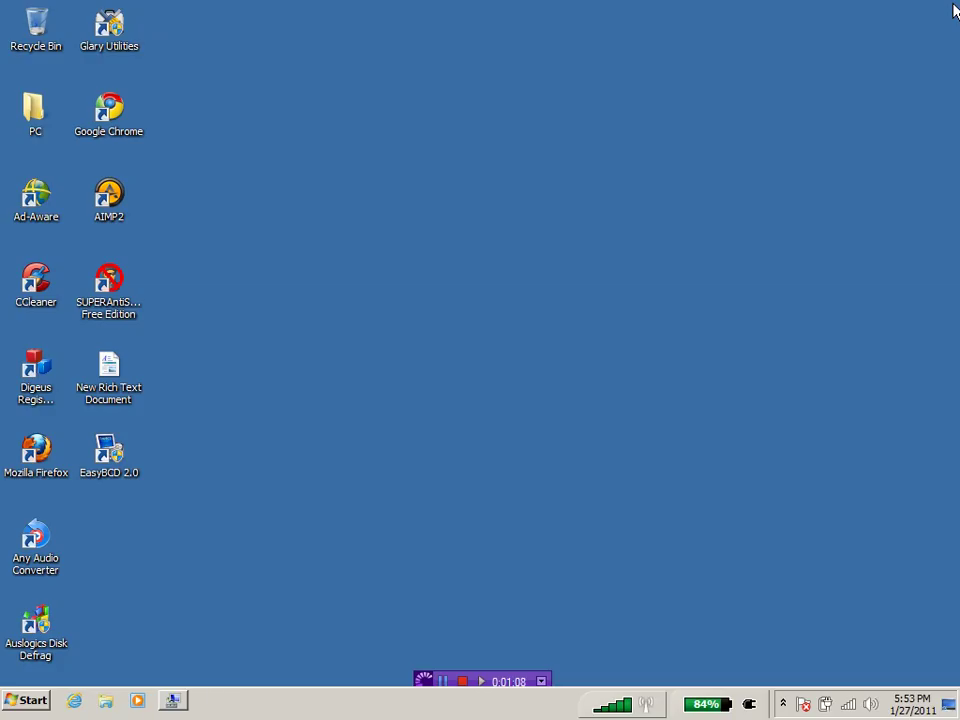
pyautogui.doubleClick(119, 450)
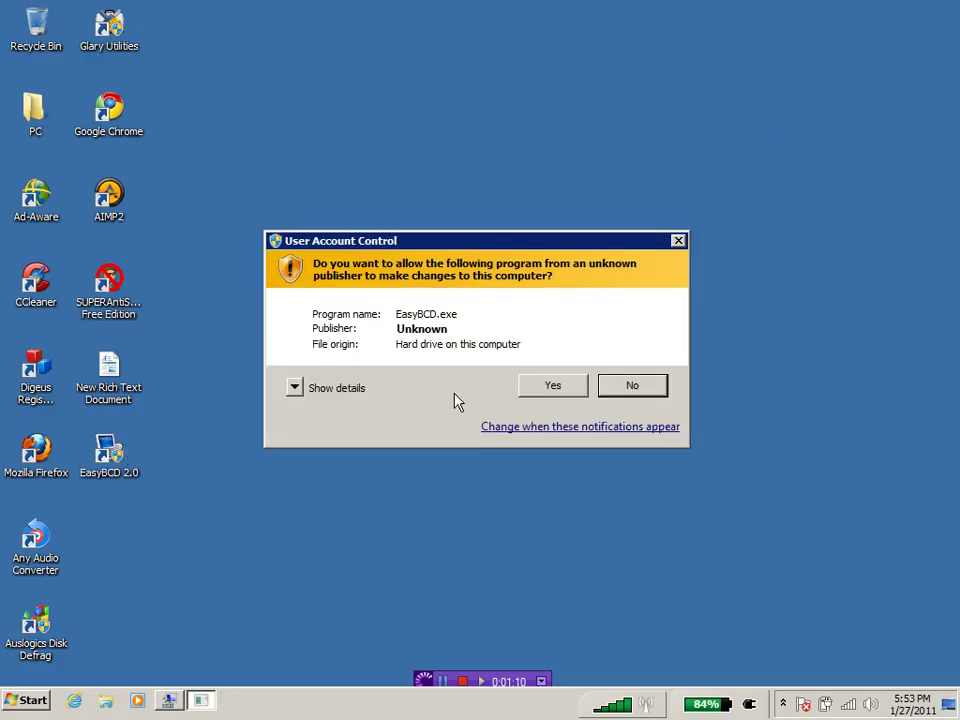
pyautogui.click(553, 386)
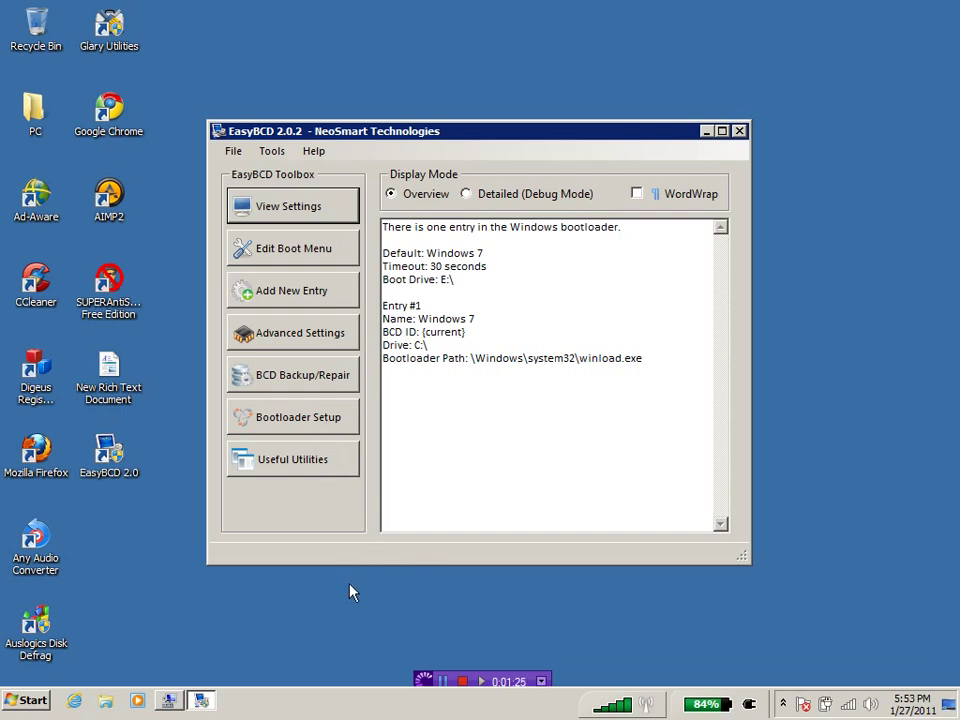
pyautogui.click(329, 419)
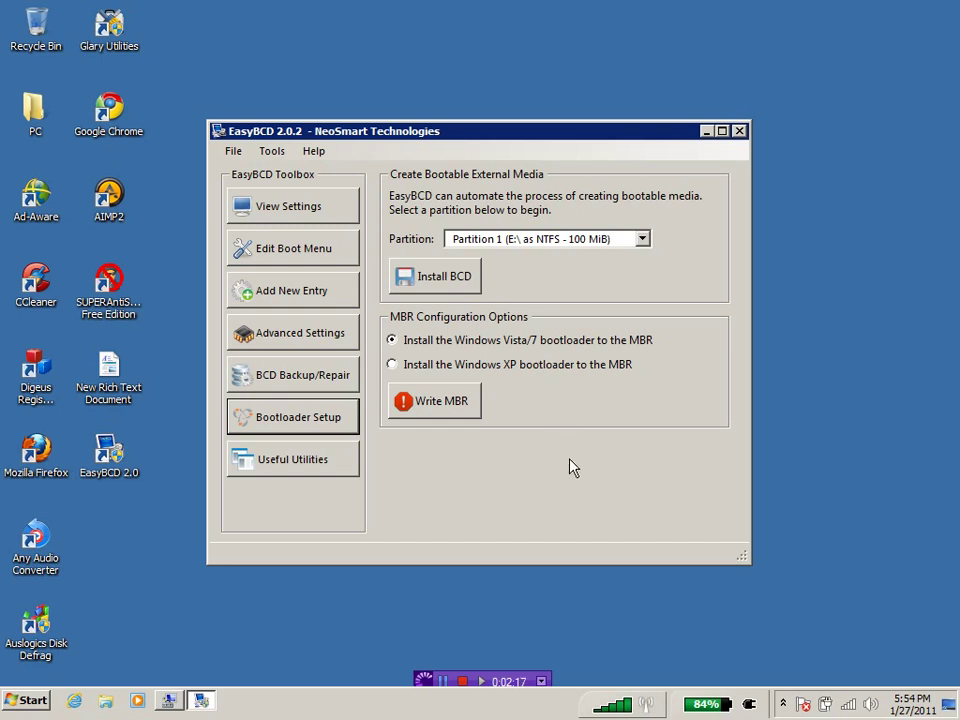
# Step: Close EasyBCD to return to the empty Windows 7 desktop
pyautogui.click(740, 131)
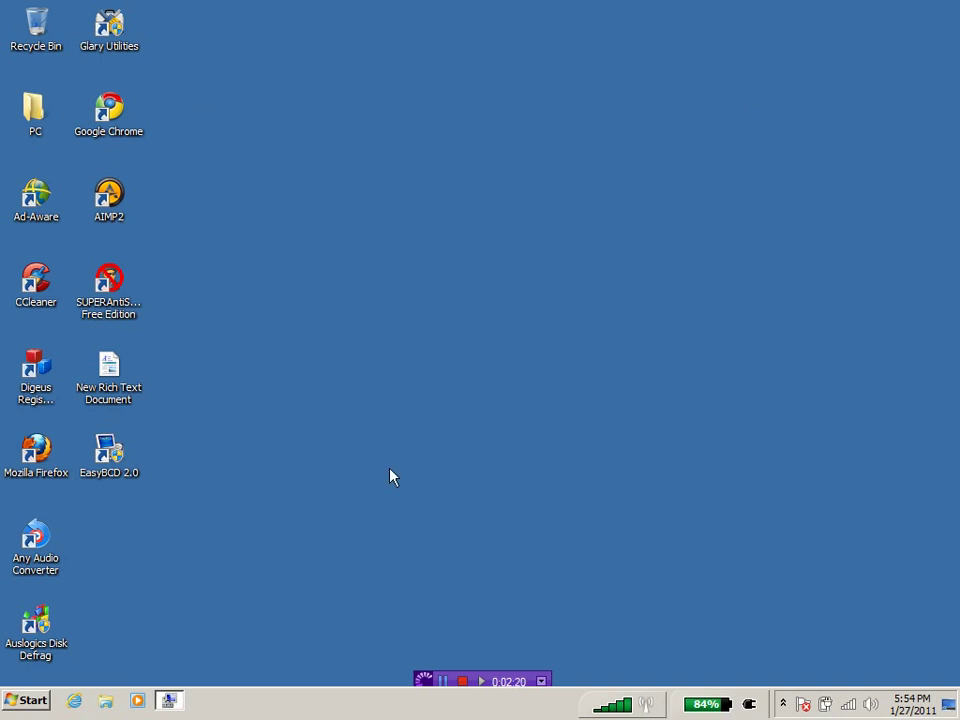
# Step: Close the old Computer Management window and open a fresh one on Disk Management via Computer > Manage
pyautogui.click(170, 700)
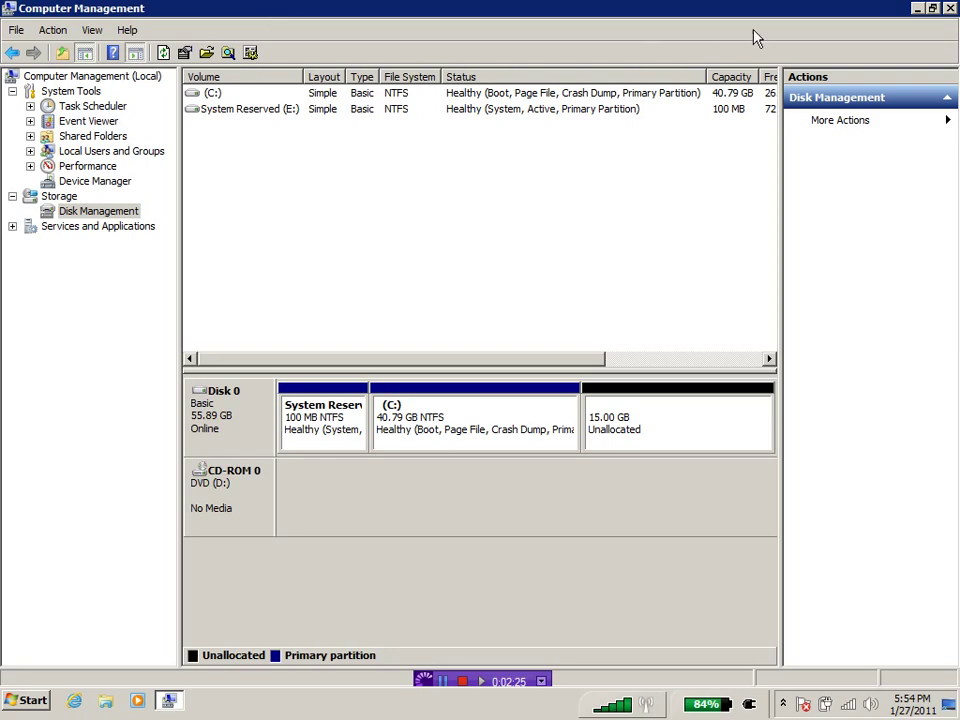
pyautogui.click(950, 8)
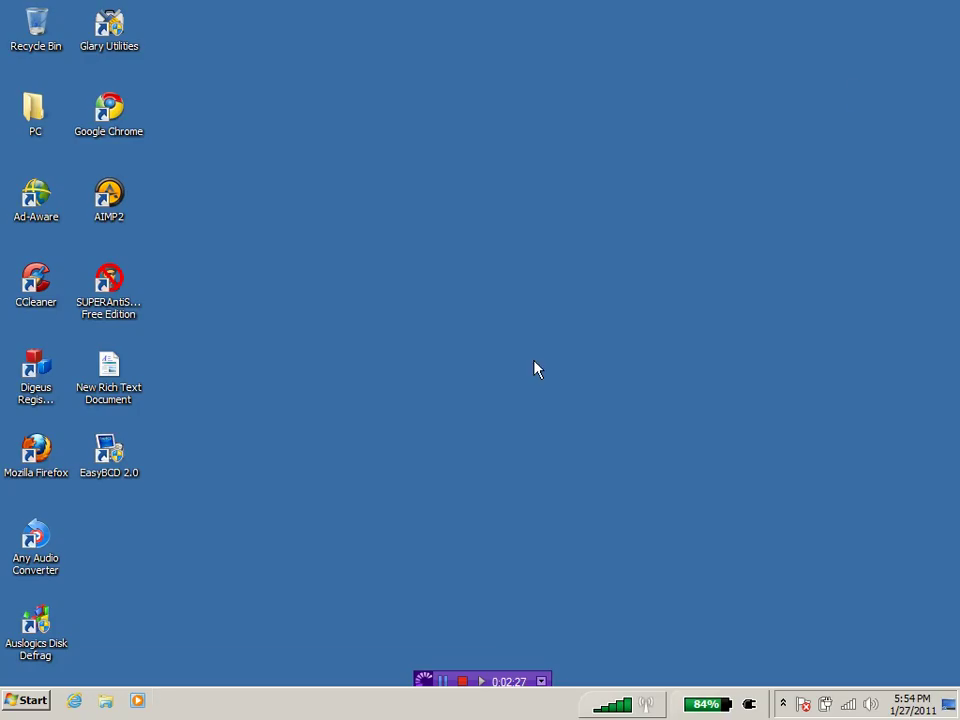
pyautogui.click(32, 701)
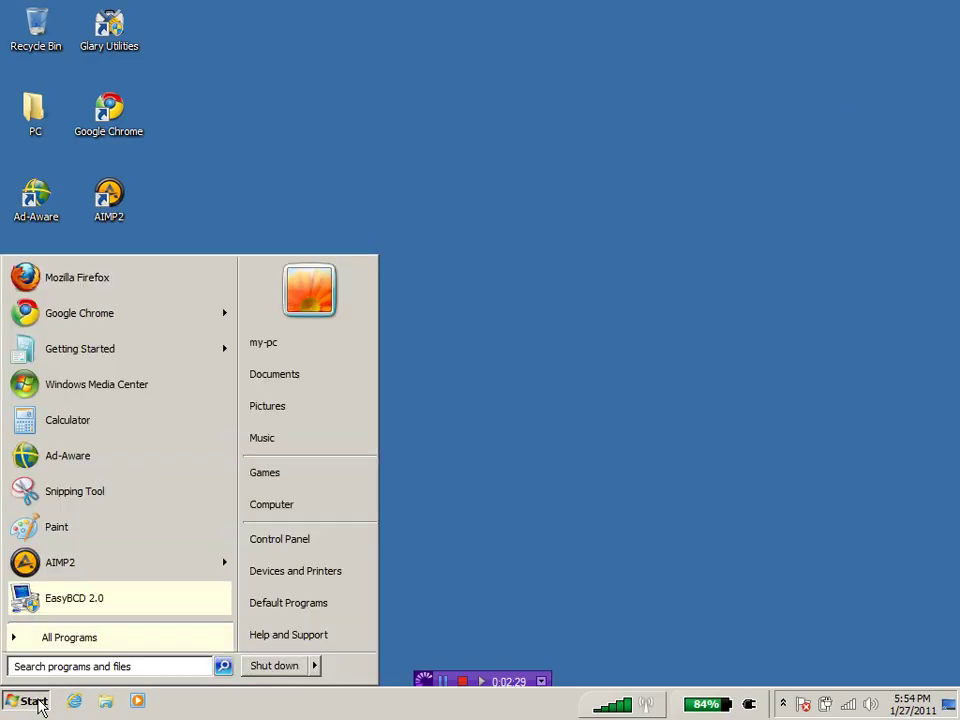
pyautogui.rightClick(264, 512)
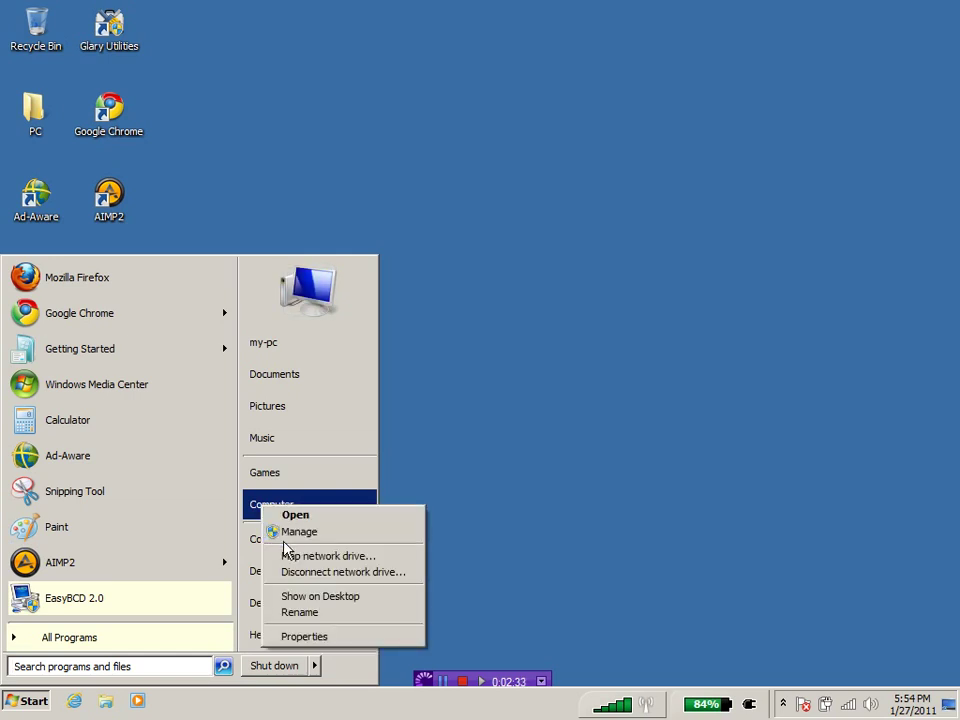
pyautogui.click(298, 532)
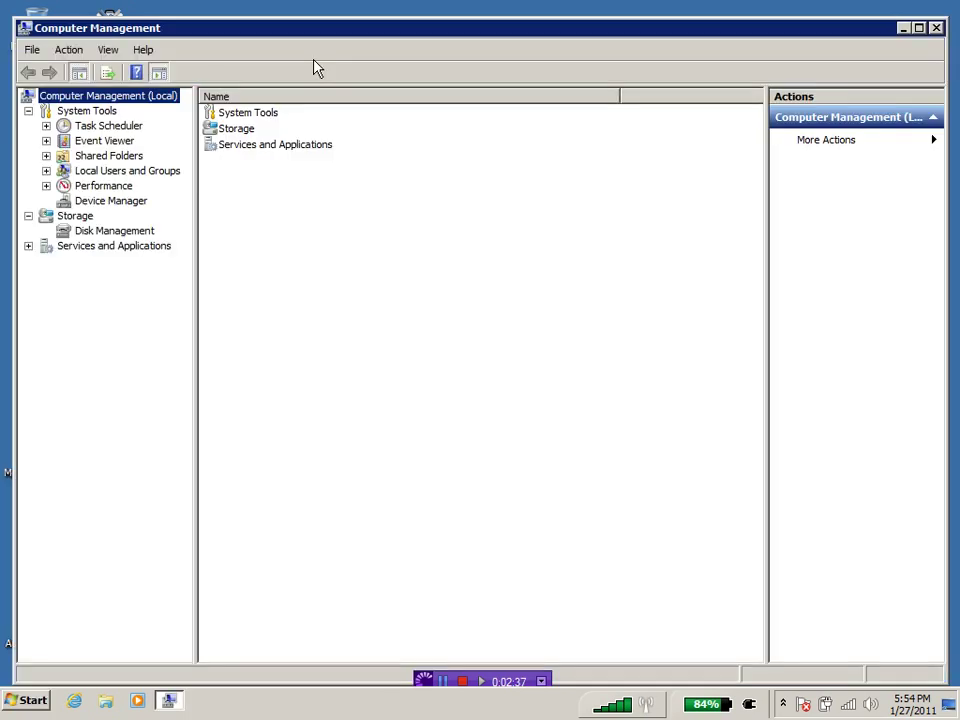
pyautogui.click(138, 236)
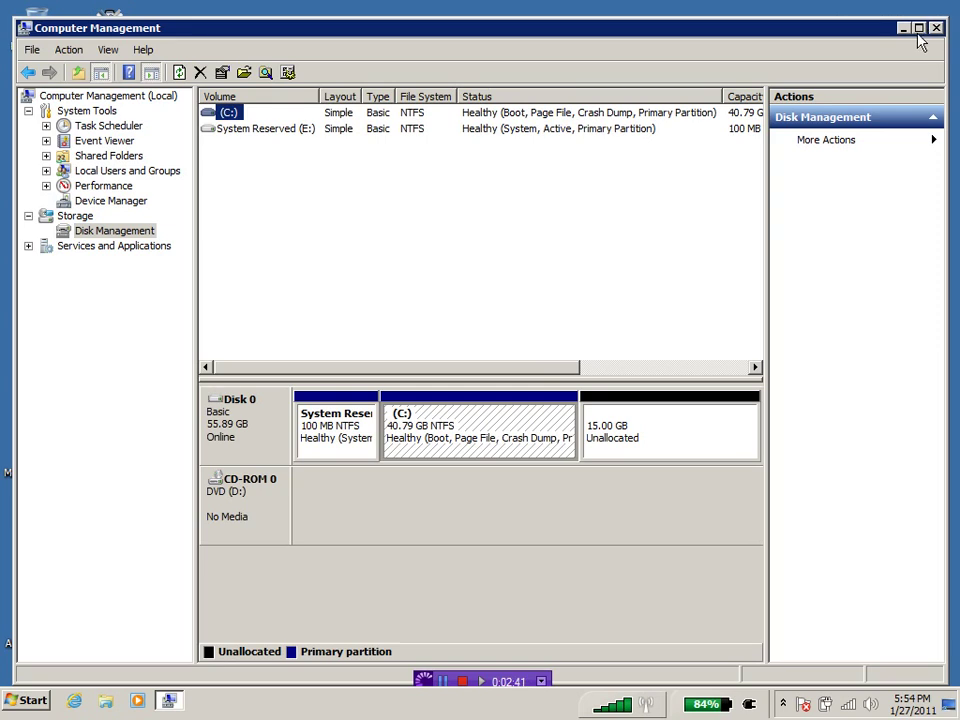
# Step: Maximize Computer Management and inspect Disk 0's System Reserved, C: and 15.00 GB unallocated partitions
pyautogui.click(917, 30)
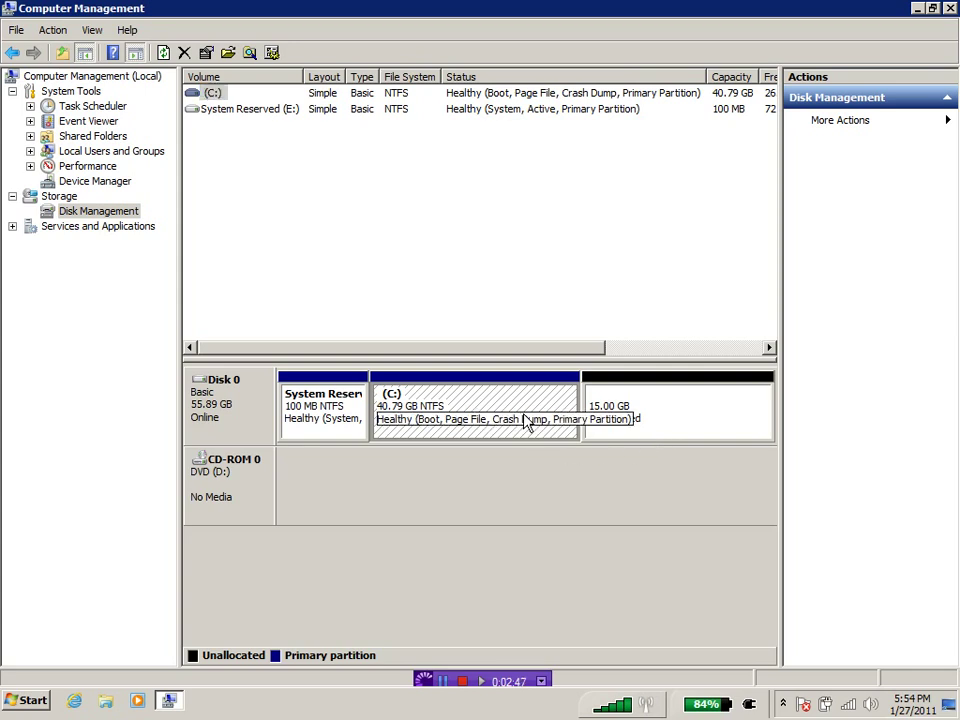
pyautogui.click(355, 410)
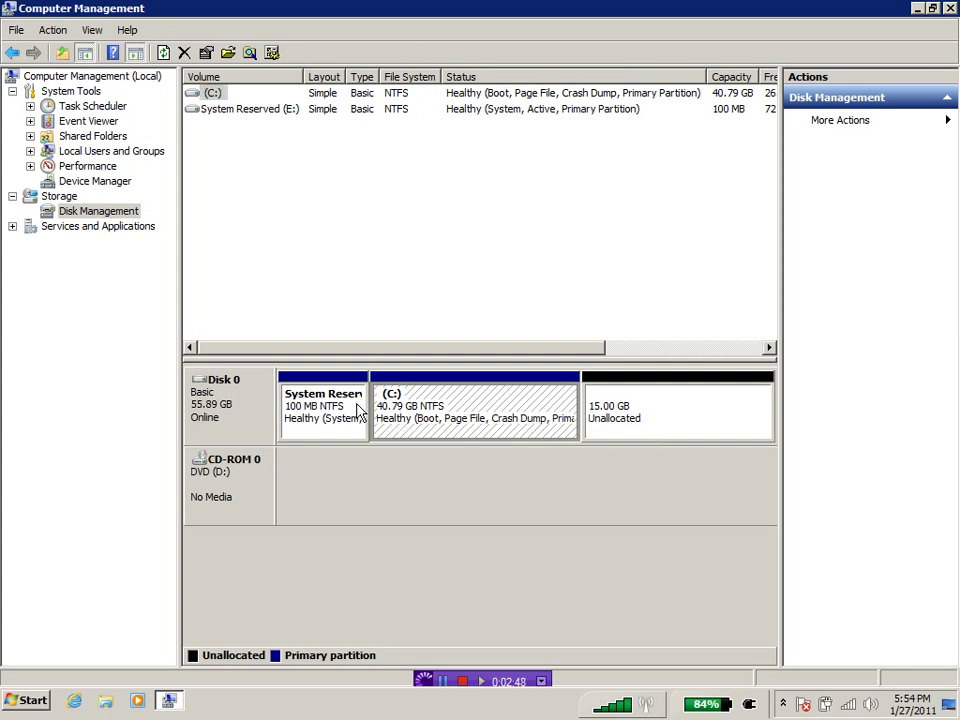
pyautogui.click(410, 403)
pyautogui.click(613, 420)
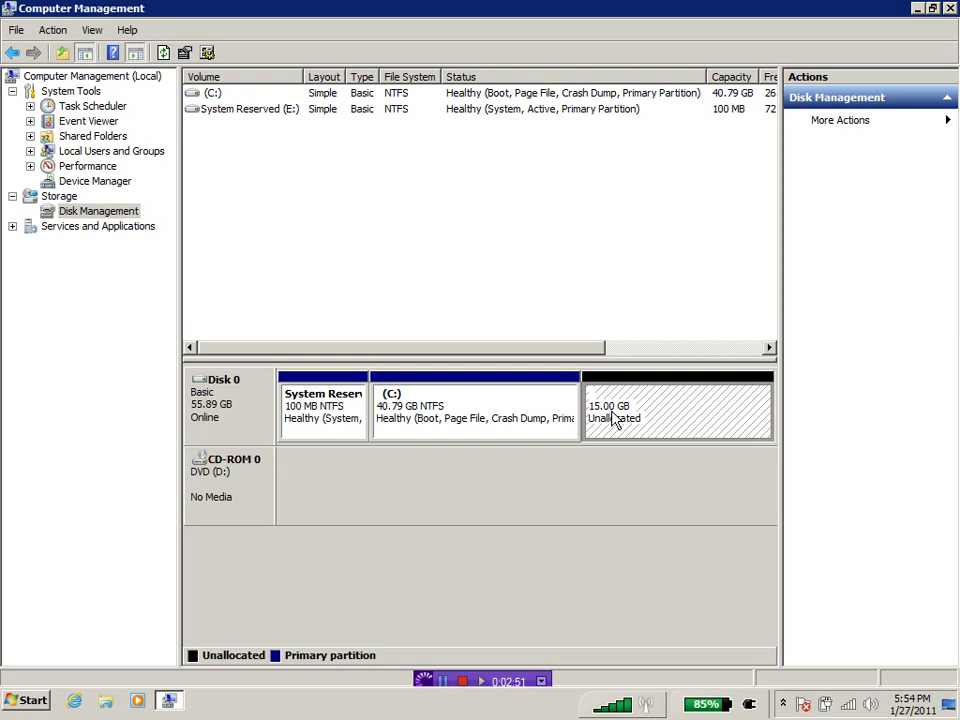
pyautogui.rightClick(614, 419)
pyautogui.click(558, 301)
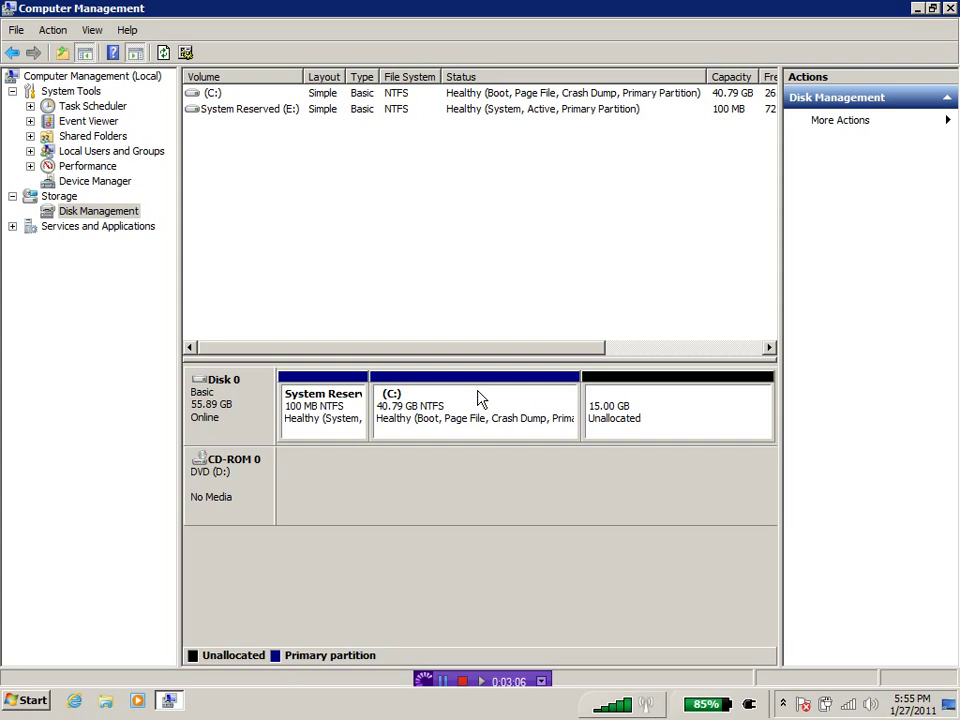
# Step: Reselect the partitions and bring up the action menu for the 15.00 GB unallocated space
pyautogui.click(345, 414)
pyautogui.click(418, 410)
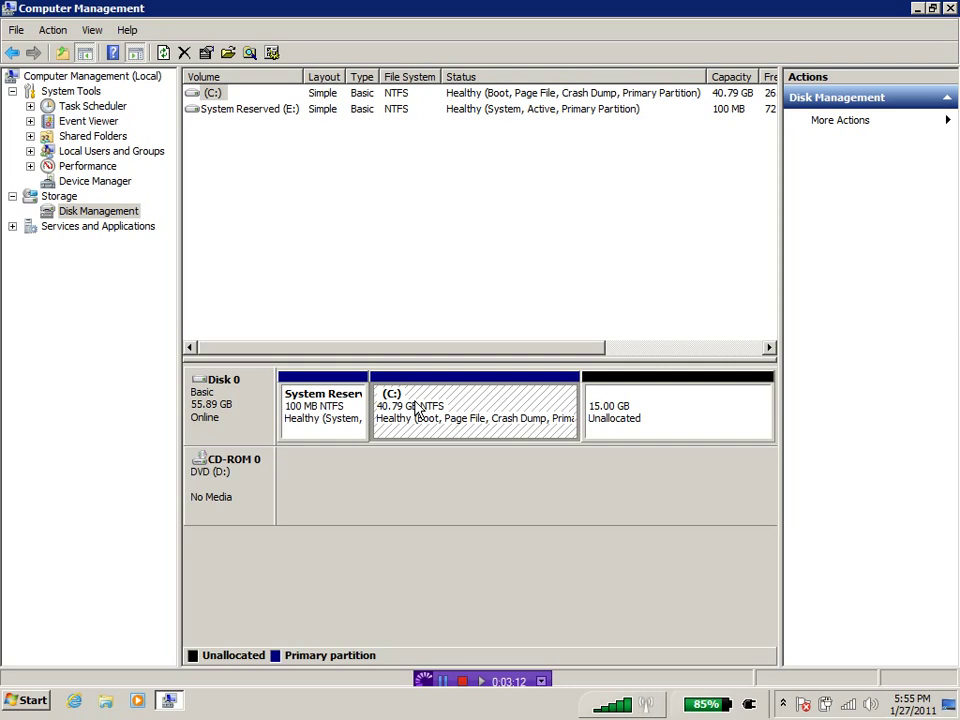
pyautogui.click(636, 417)
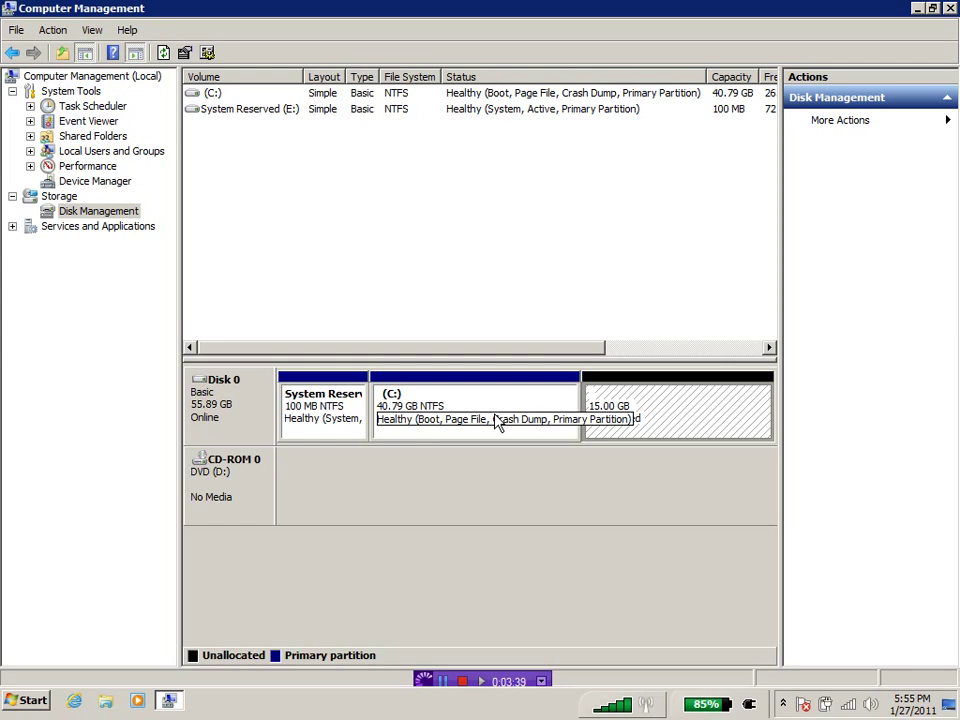
pyautogui.click(344, 421)
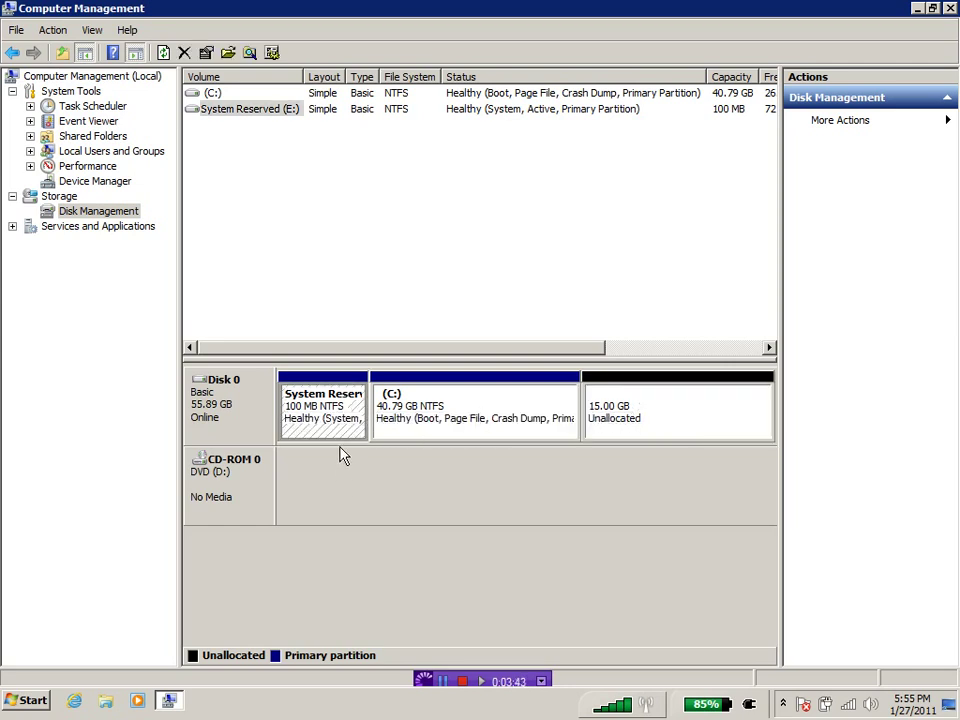
pyautogui.click(607, 416)
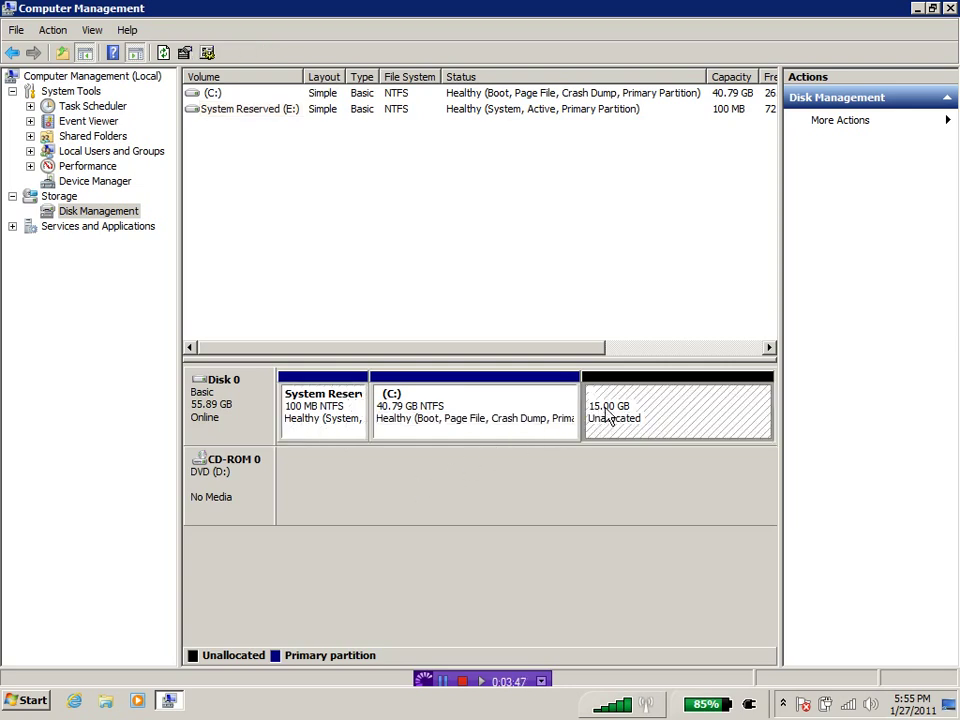
pyautogui.rightClick(607, 416)
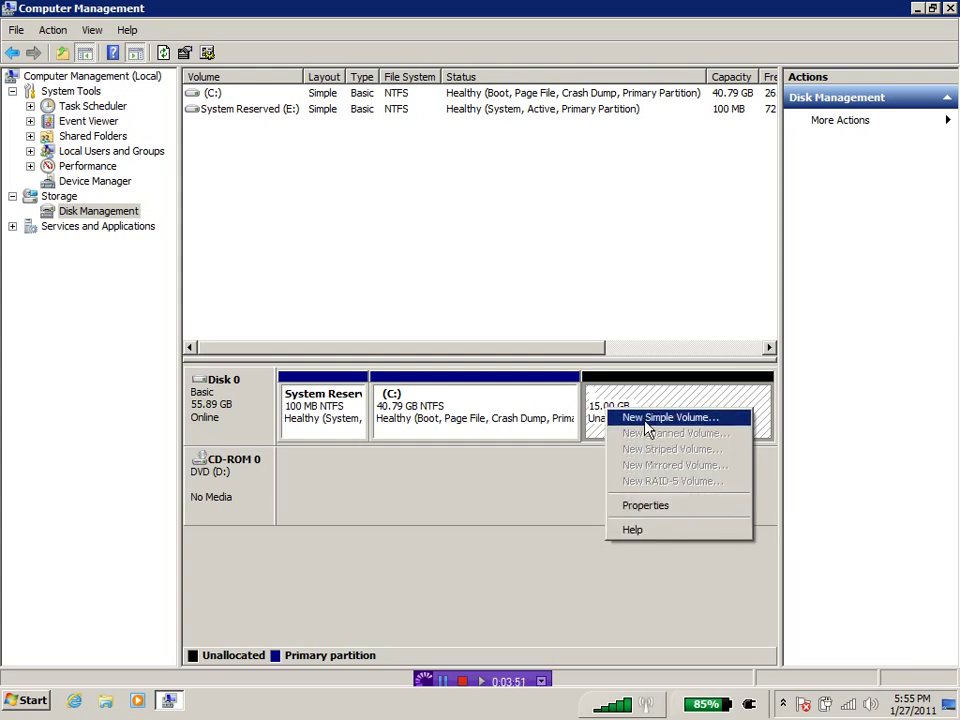
pyautogui.click(644, 528)
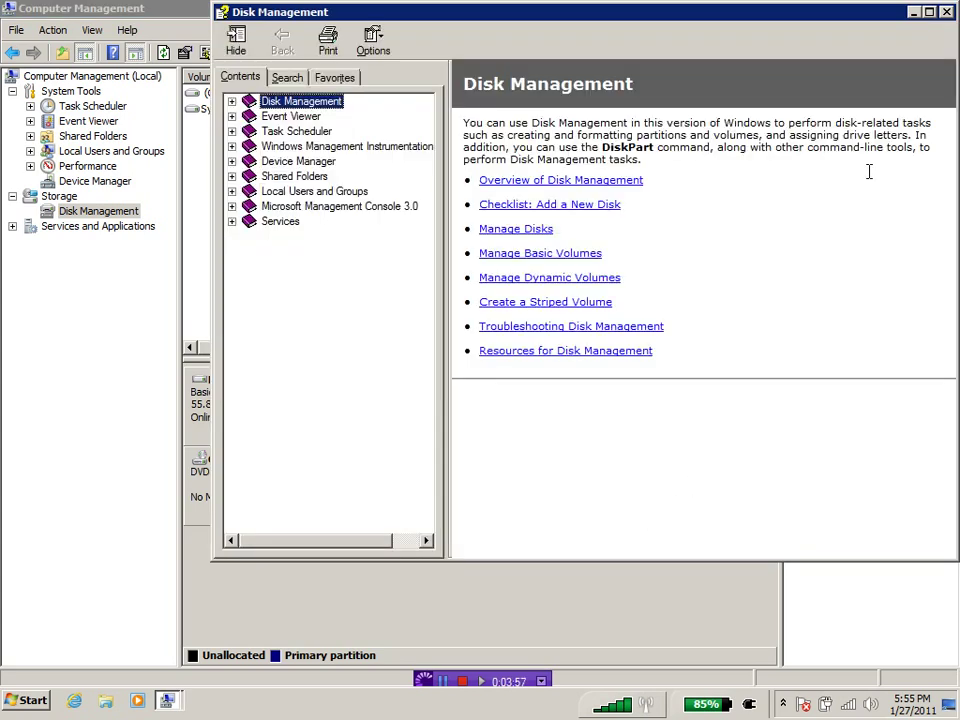
pyautogui.click(946, 13)
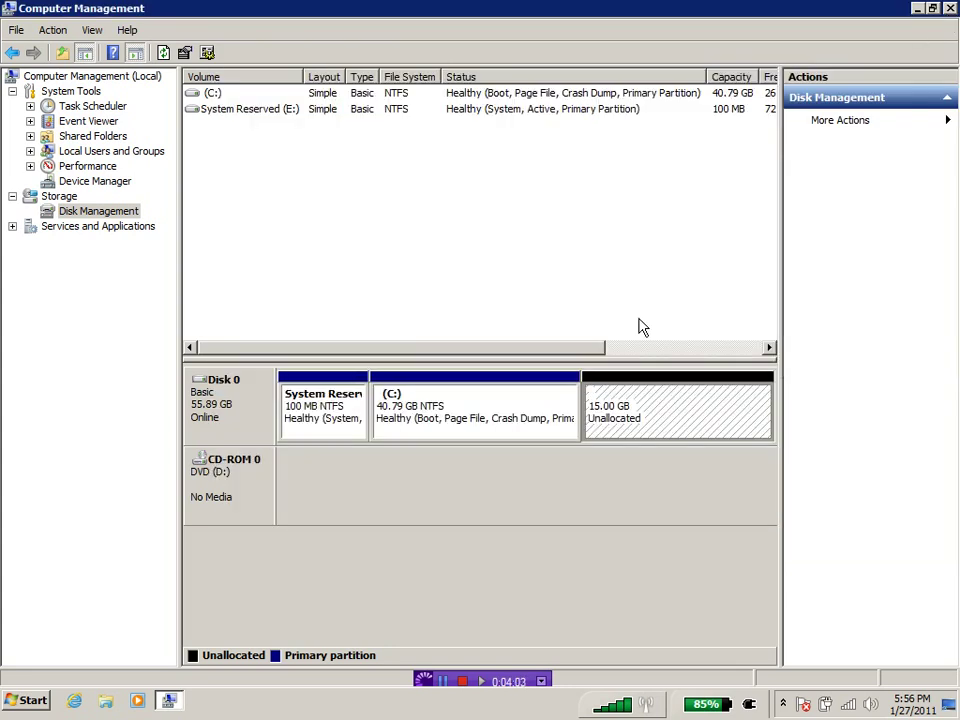
pyautogui.click(490, 427)
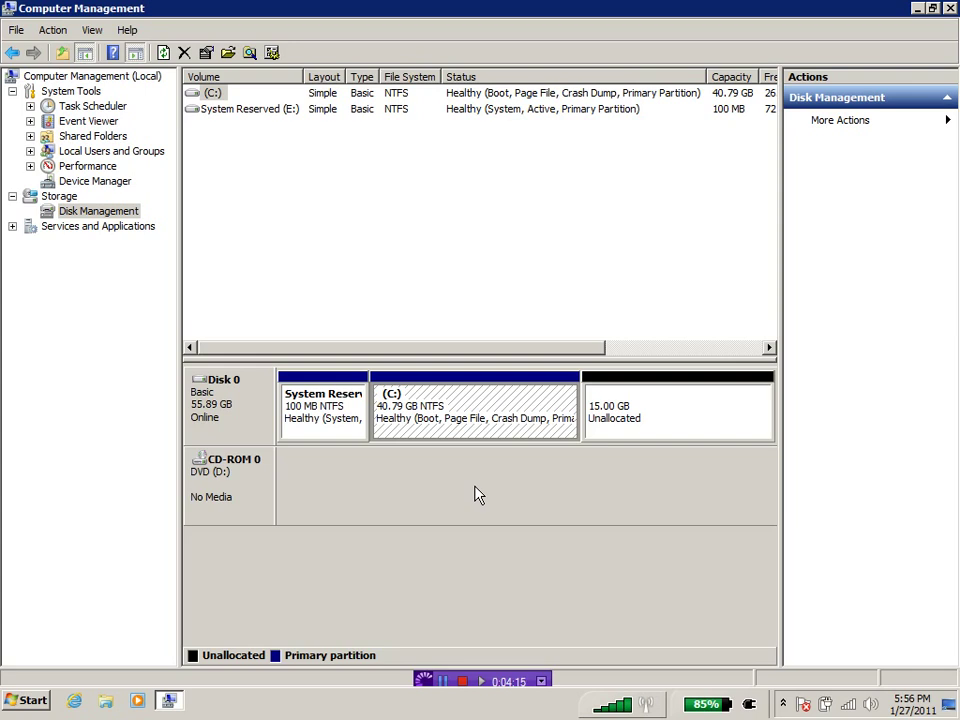
# Step: Run the Extend Volume wizard on C:, keeping all 15356 MB of free space selected
pyautogui.rightClick(458, 411)
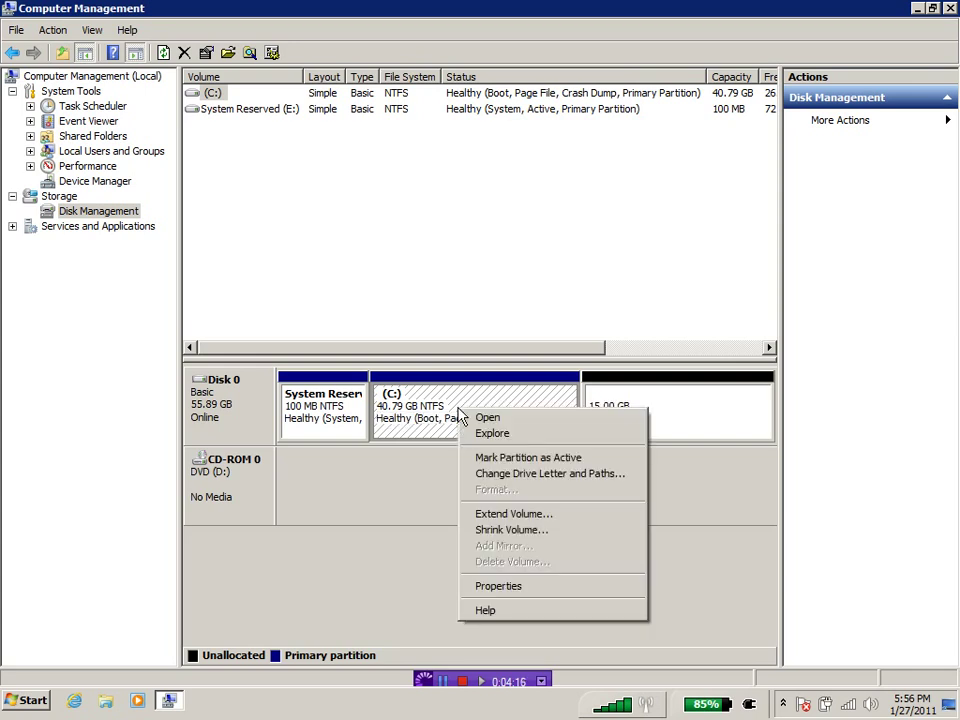
pyautogui.click(496, 514)
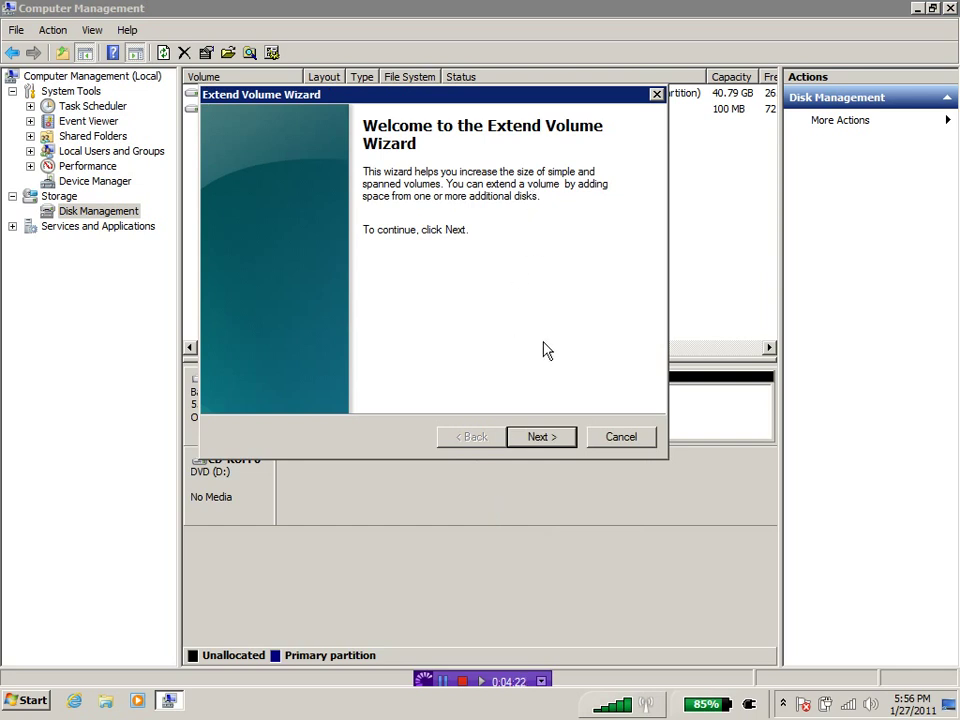
pyautogui.click(546, 437)
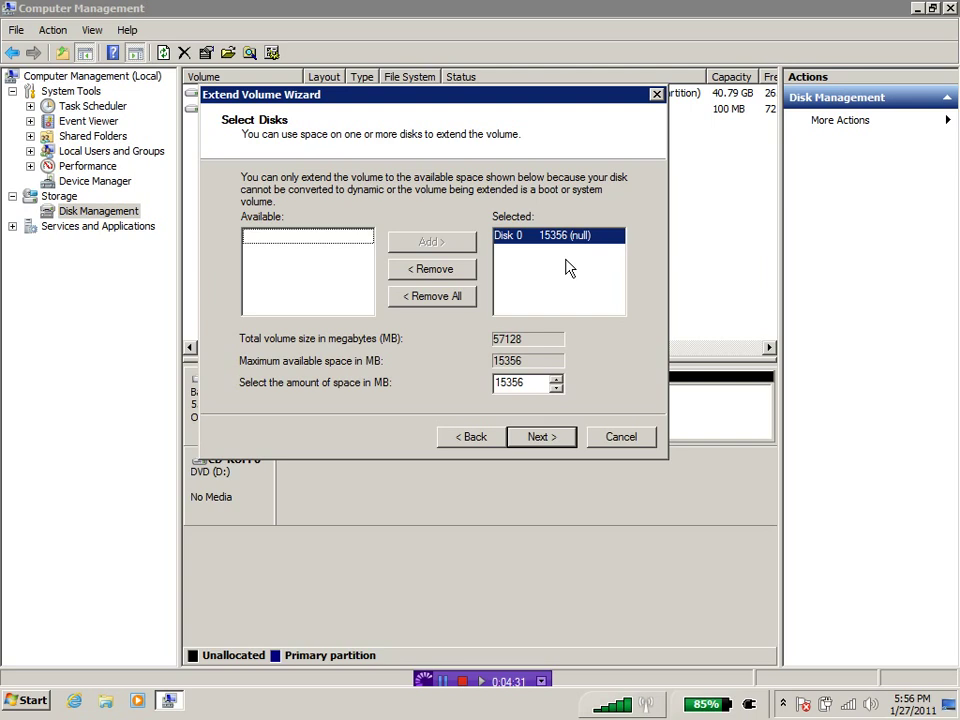
pyautogui.click(536, 437)
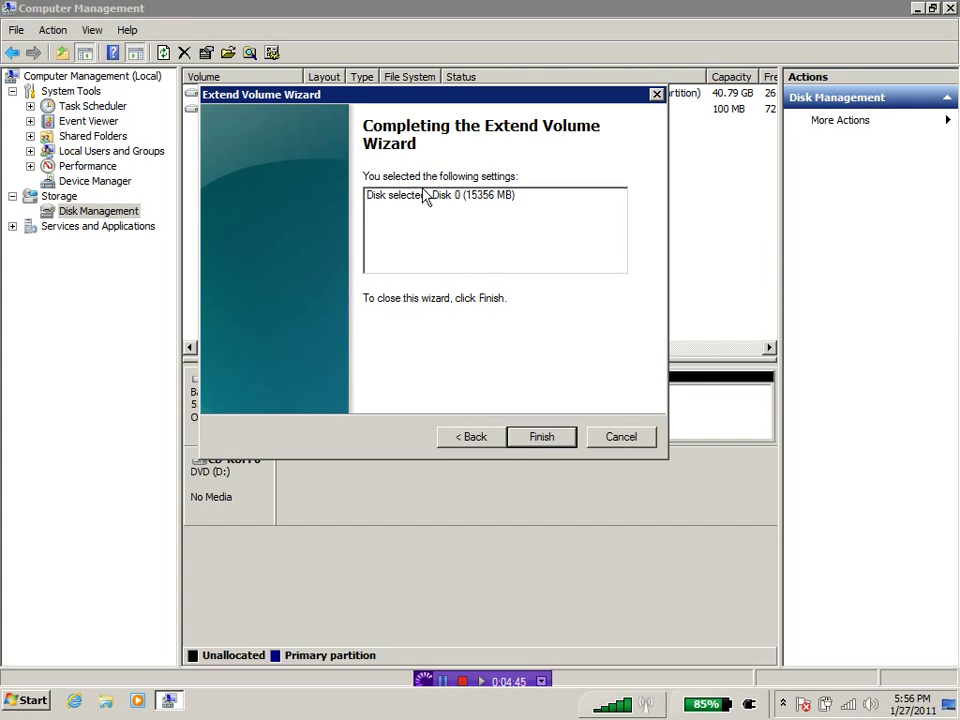
pyautogui.click(543, 438)
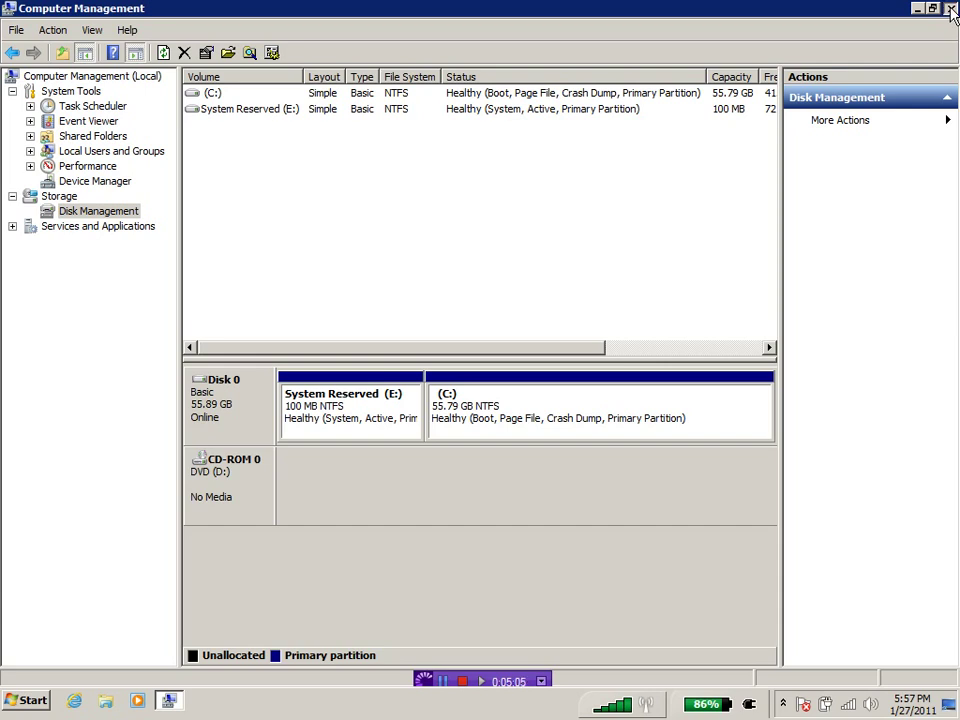
# Step: Close Computer Management now that C: spans 55.79 GB
pyautogui.click(950, 9)
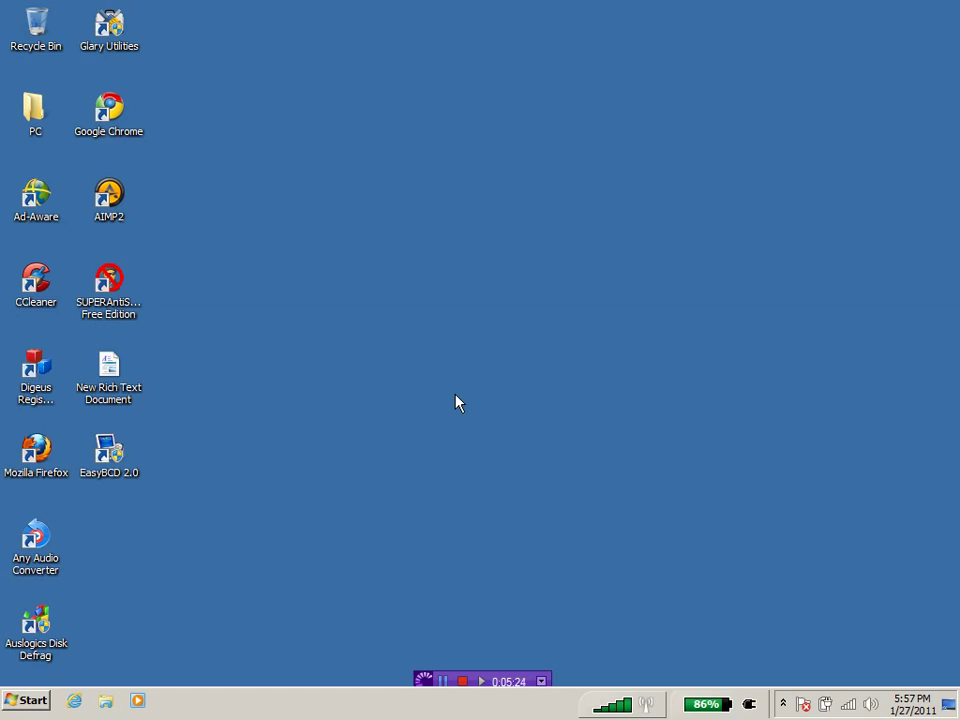
# Step: Launch EasyBCD from its desktop shortcut, bringing up the User Account Control prompt
pyautogui.doubleClick(107, 456)
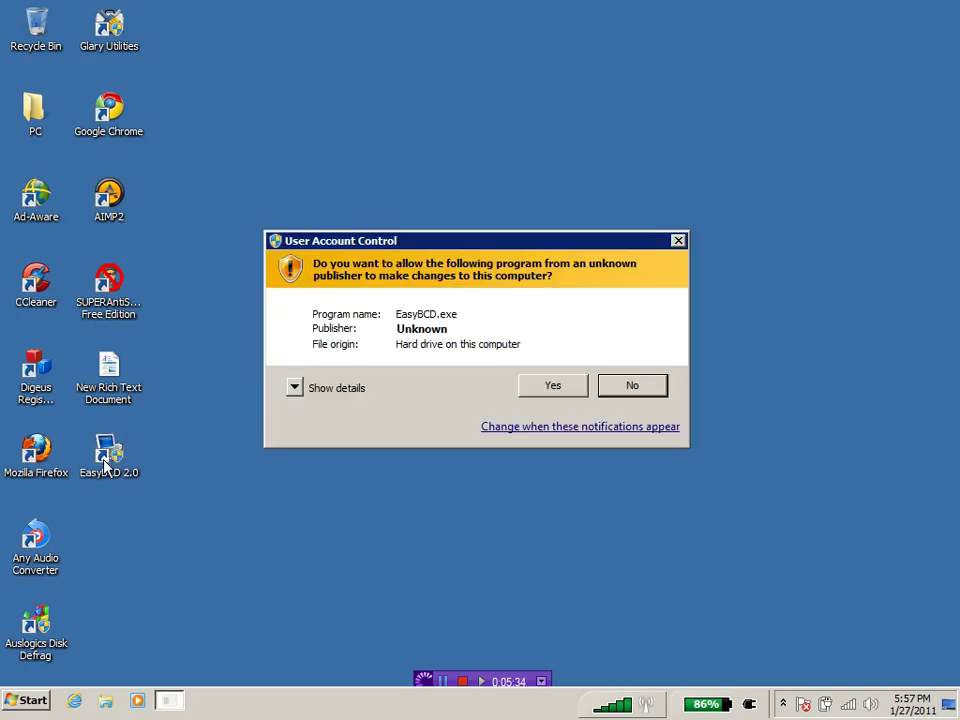
# Step: Allow EasyBCD to run, review its Bootloader Setup options, then close it
pyautogui.click(543, 391)
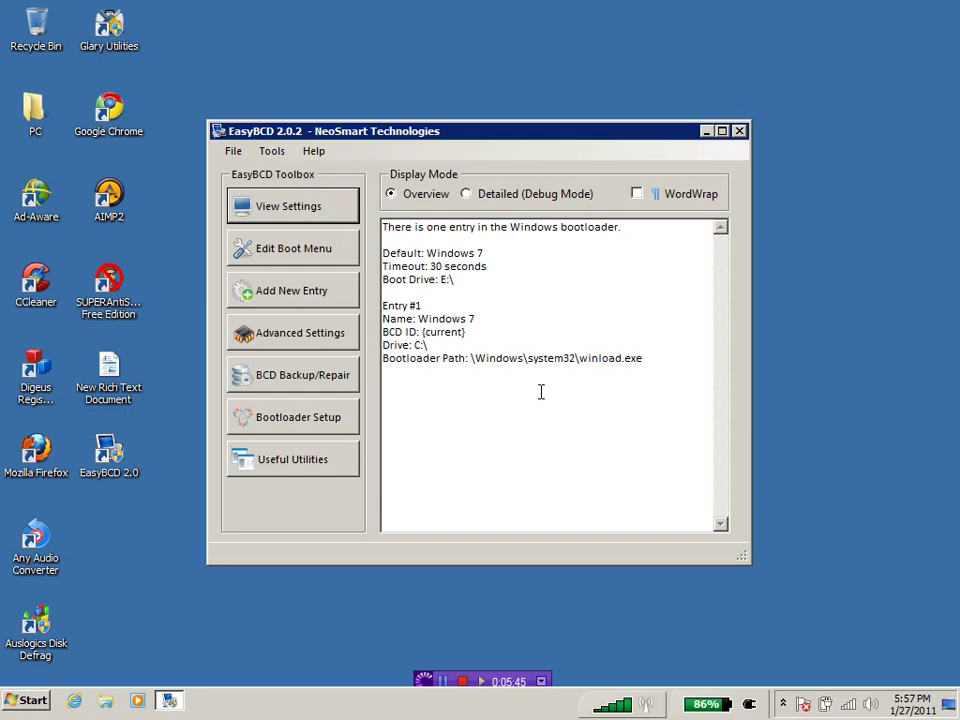
pyautogui.click(335, 427)
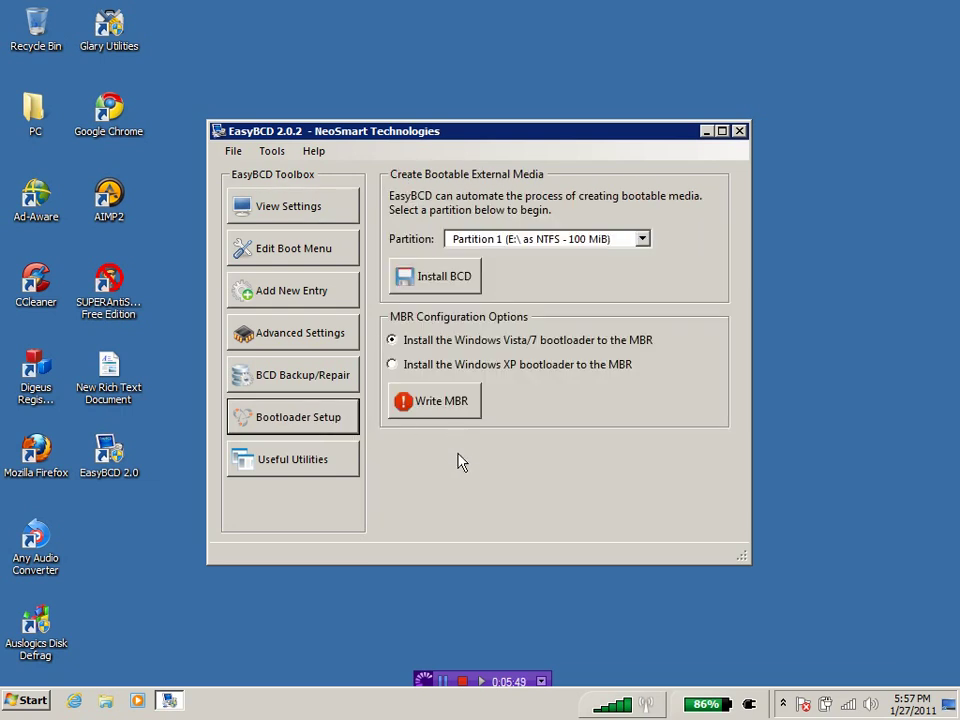
pyautogui.click(739, 131)
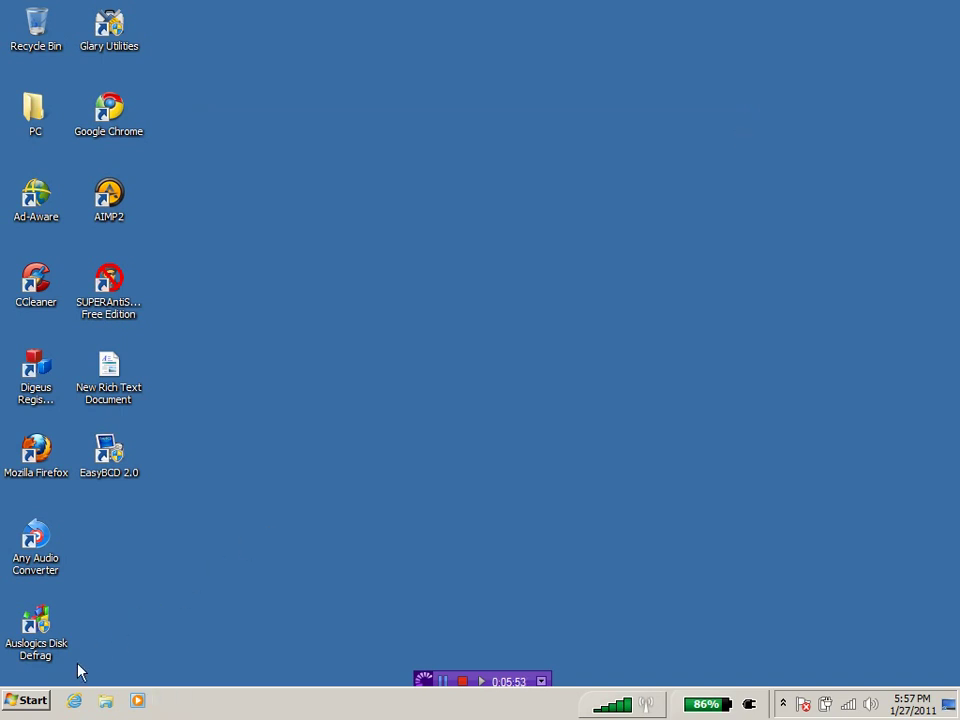
pyautogui.click(30, 700)
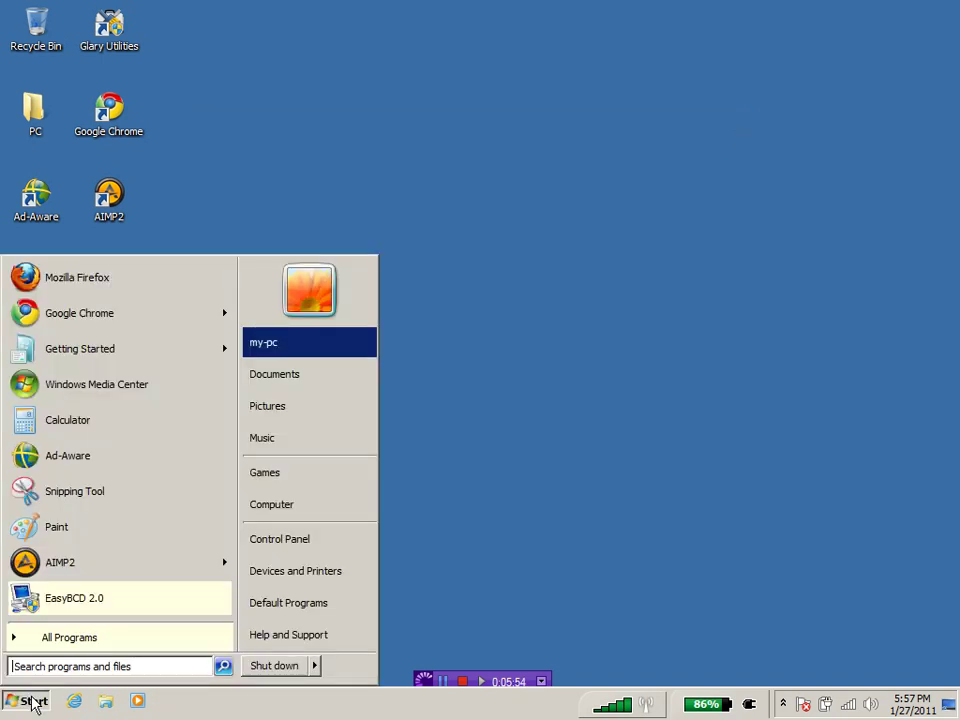
pyautogui.rightClick(279, 508)
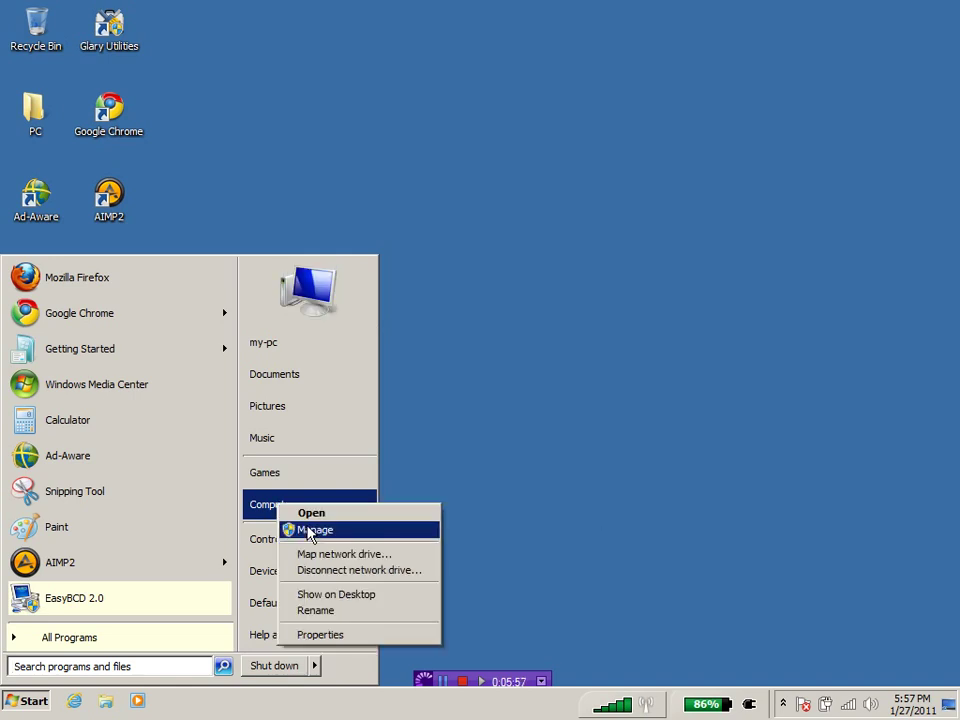
pyautogui.click(310, 531)
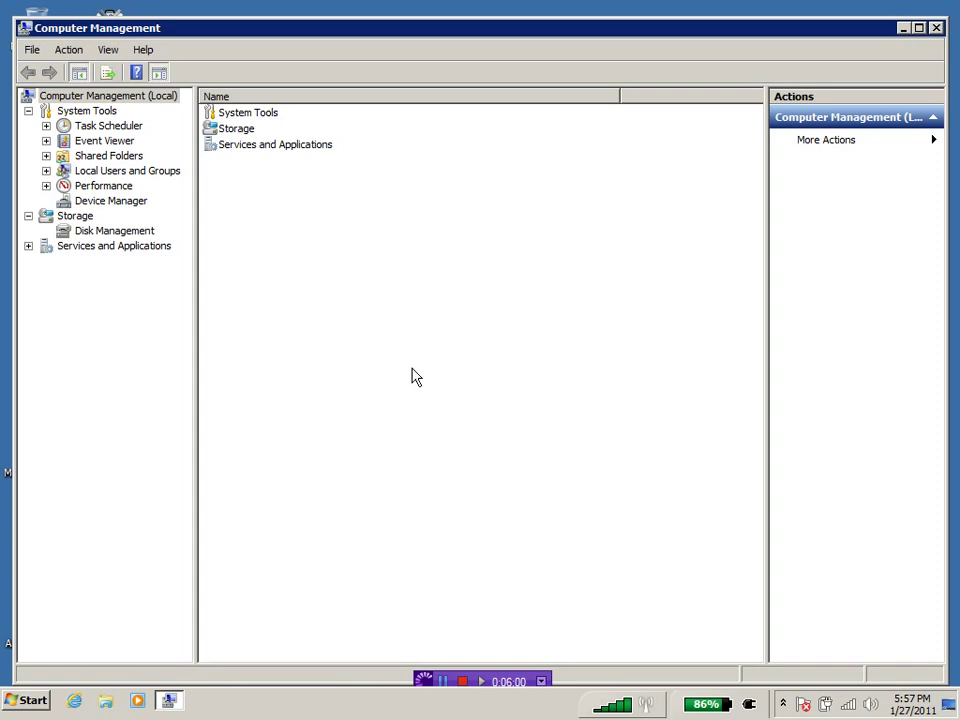
pyautogui.click(150, 234)
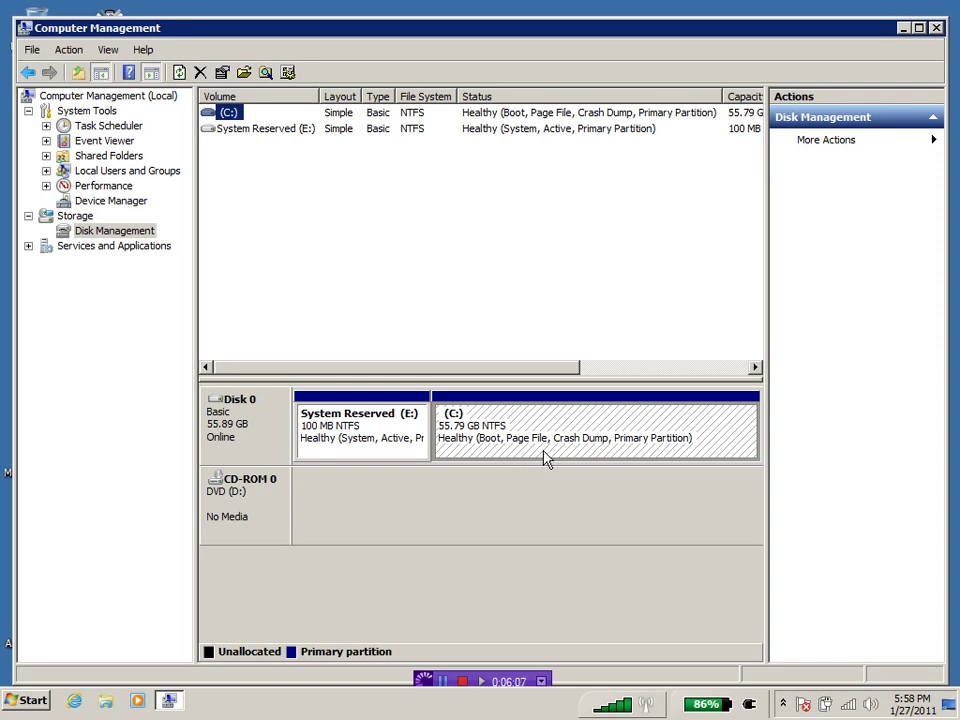
pyautogui.click(937, 29)
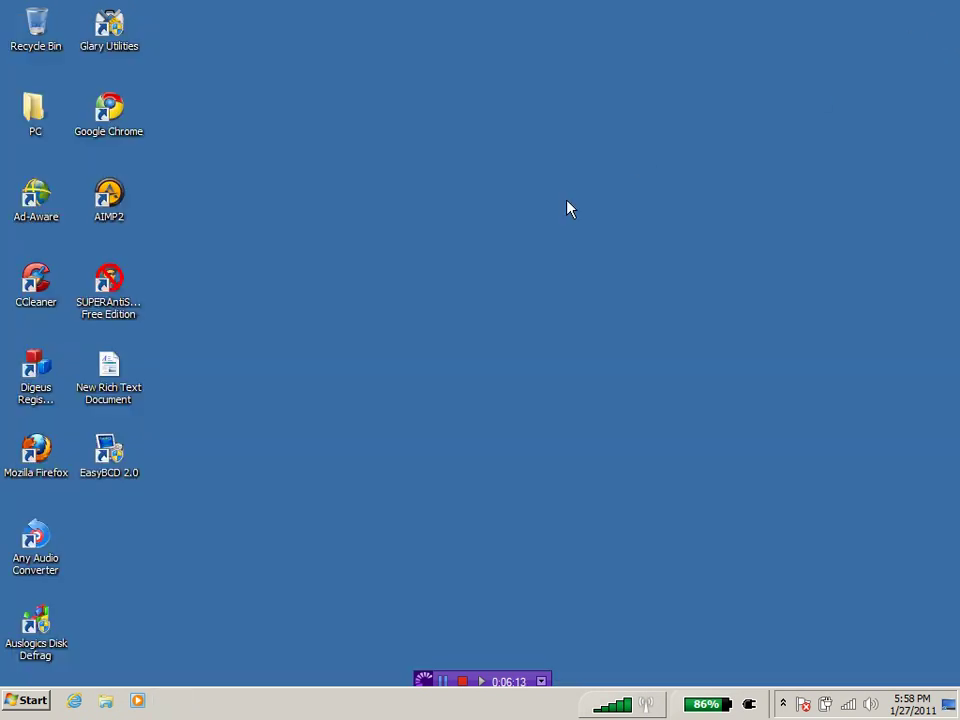